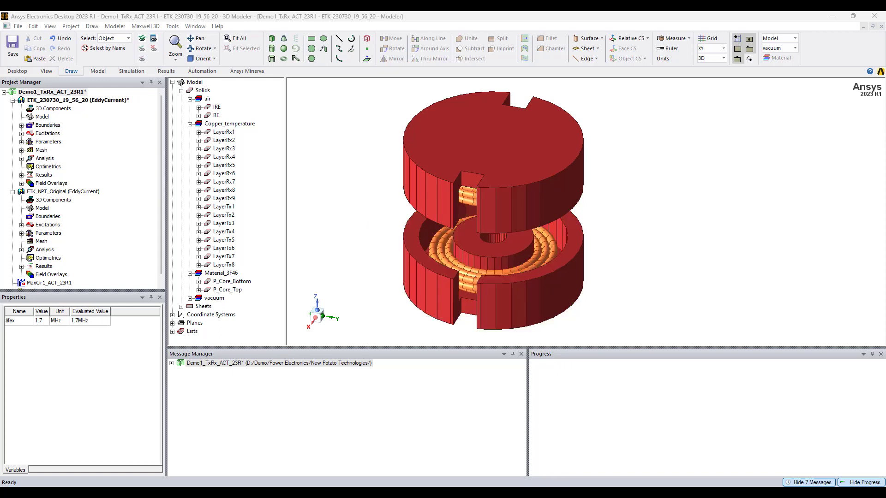
In Bluebeam Revu, scroll down to the 3F46 complex permeability chart in Fig.1.
key("alt+Tab")
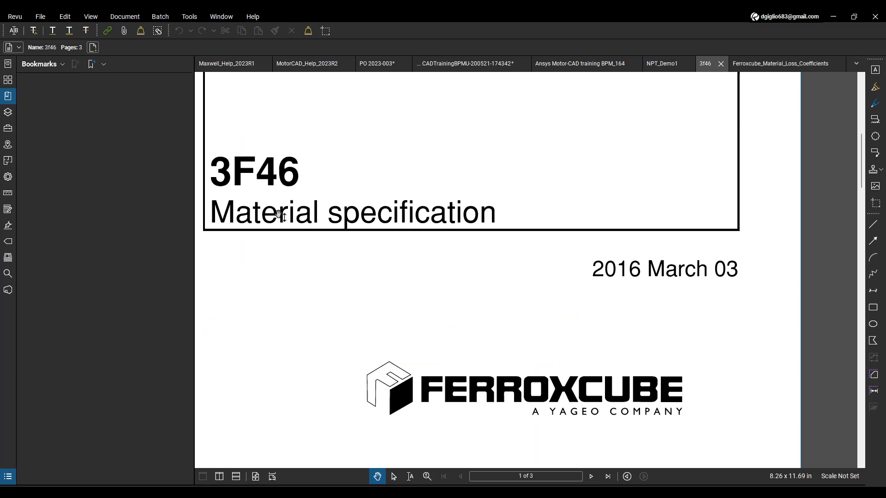
scroll(480, 273, "down", 10)
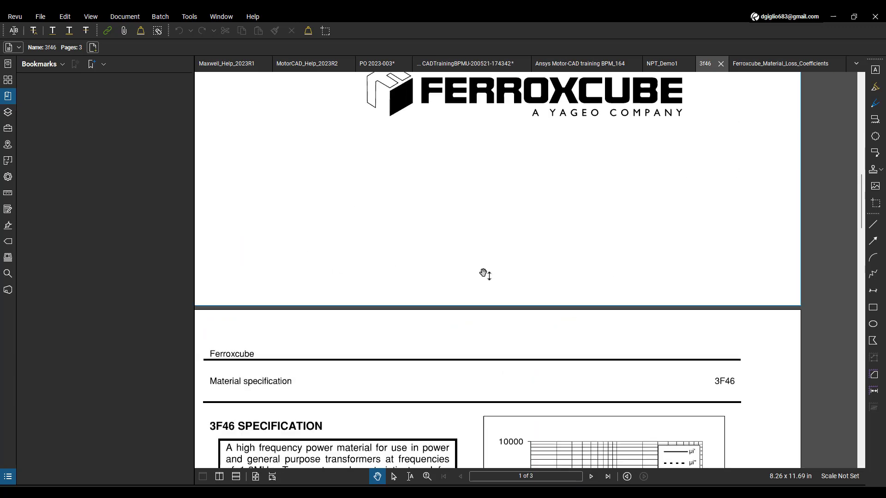
scroll(551, 307, "down", 2)
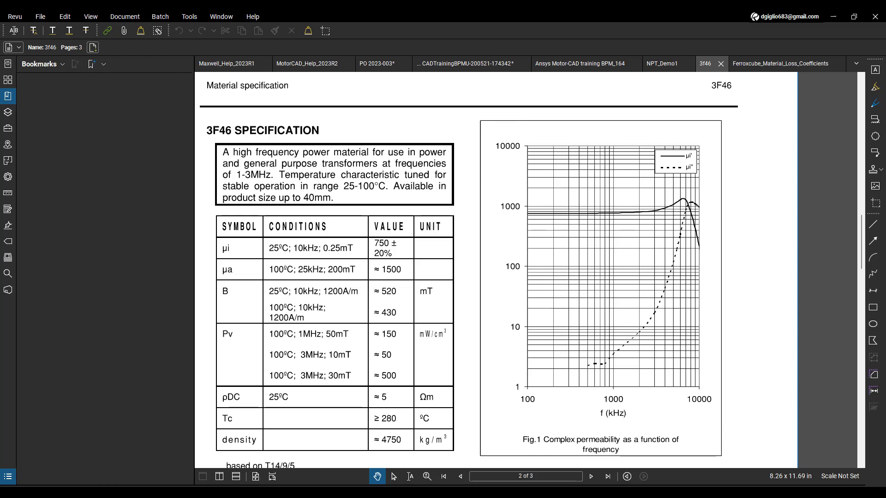
Back in Maxwell, launch SheetScan from the project's Datasets list.
left_click(742, 454)
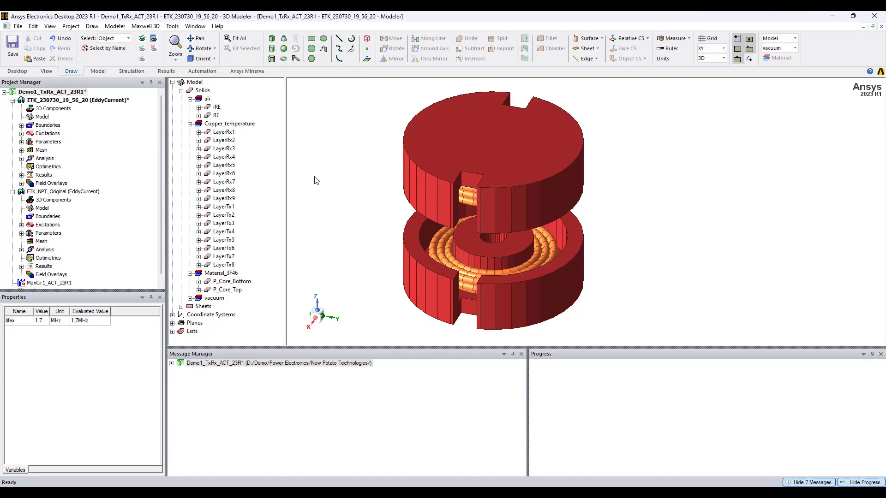
right_click(42, 94)
left_click(95, 223)
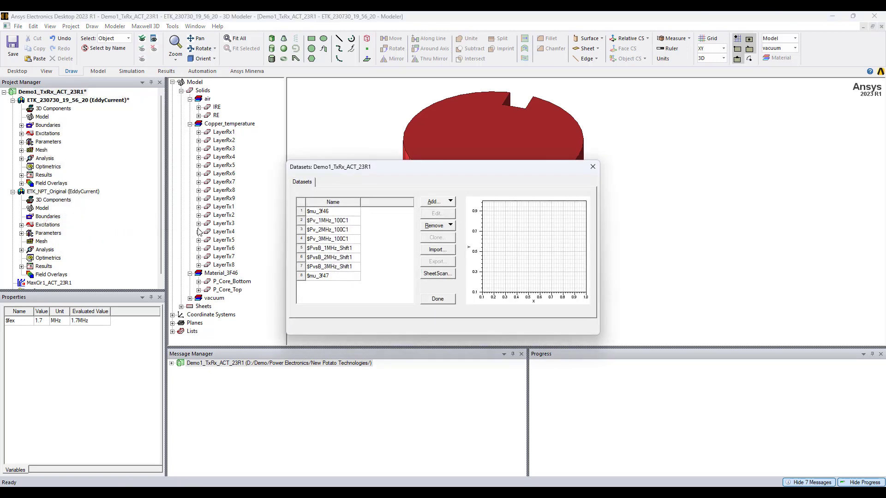
left_click(430, 274)
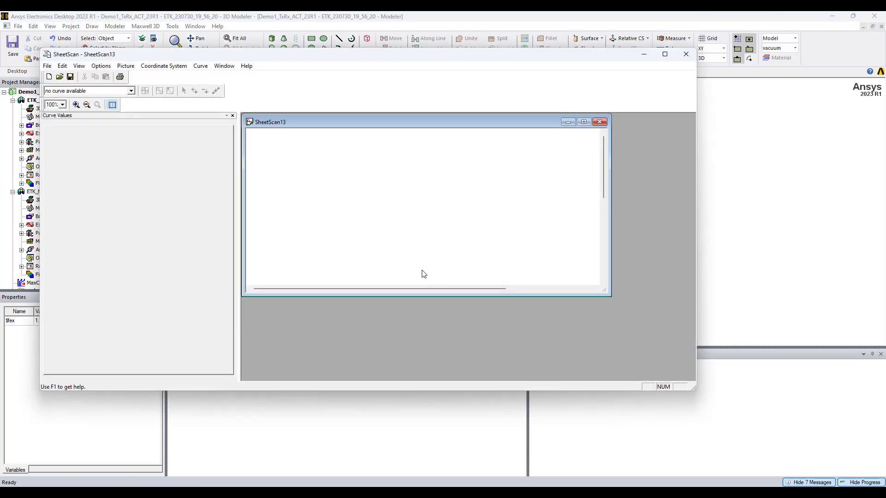
Maximize SheetScan, open Feroxcube_3f46_mu.ssf, and enlarge its plot window to fill the workspace.
left_click(664, 56)
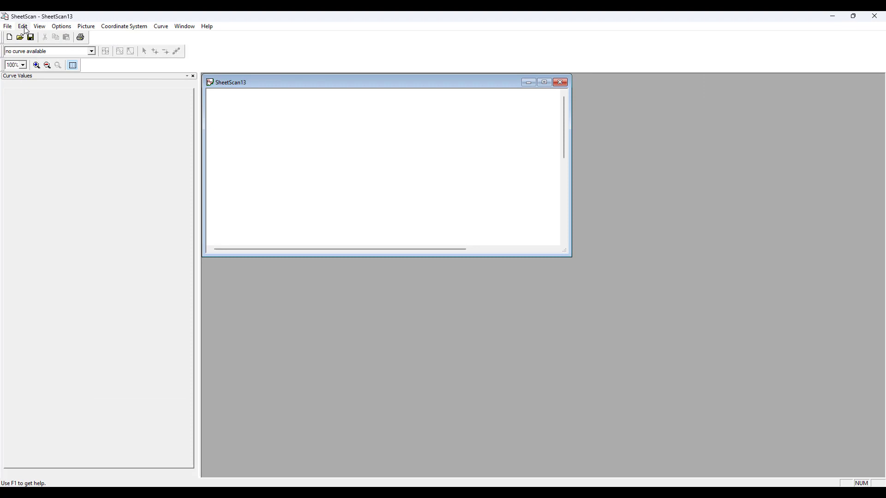
left_click(7, 28)
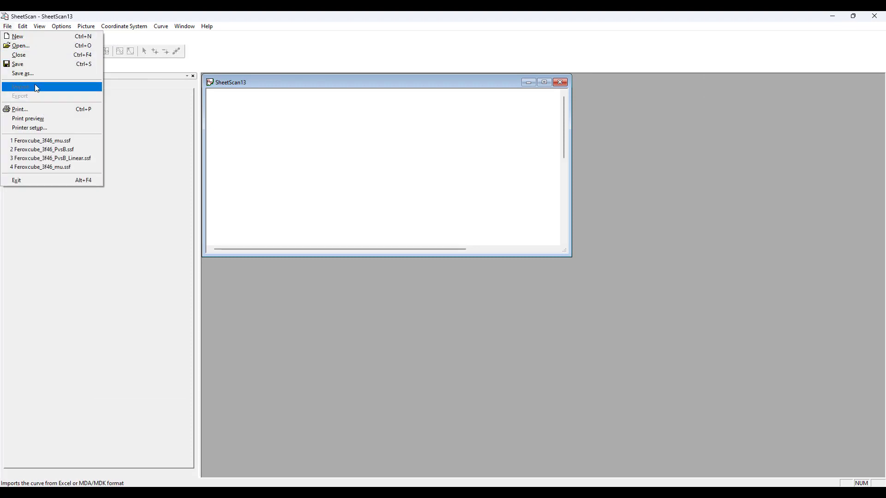
left_click(21, 45)
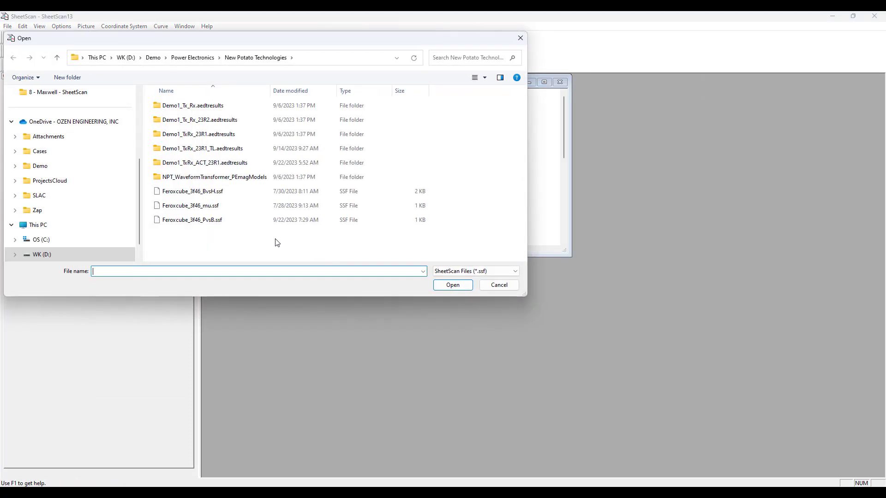
left_click(217, 206)
left_click(453, 285)
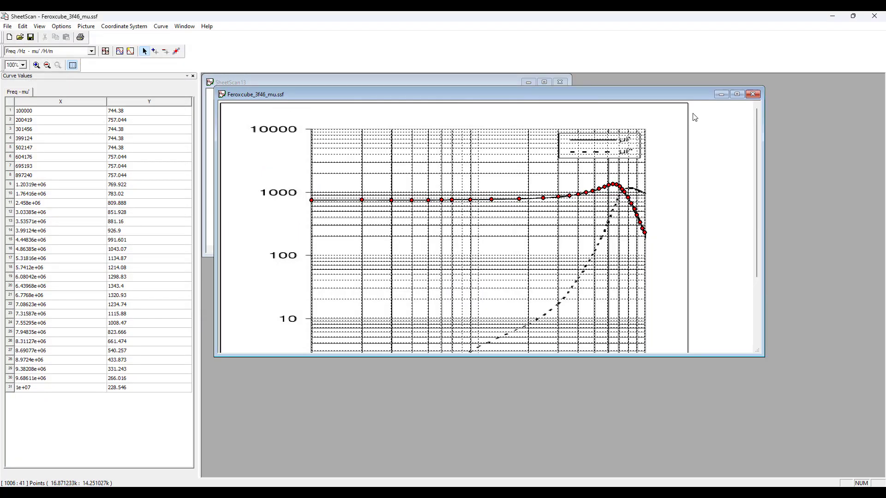
left_click(738, 83)
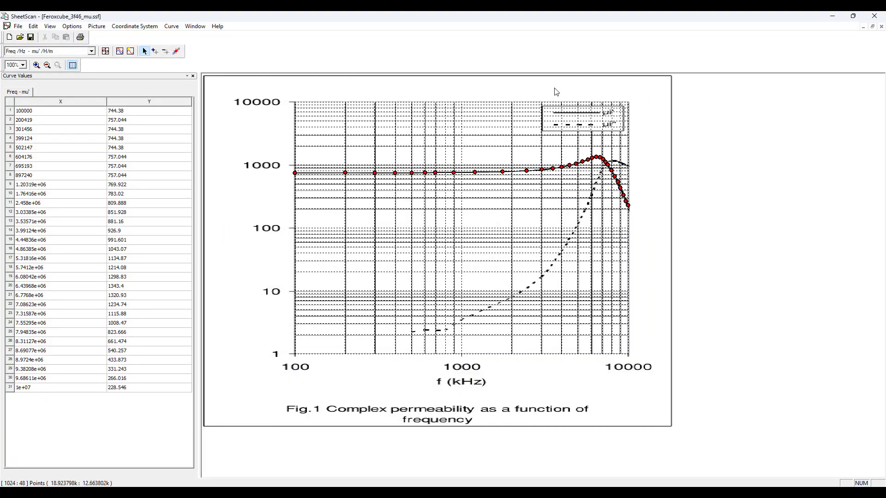
left_click(103, 27)
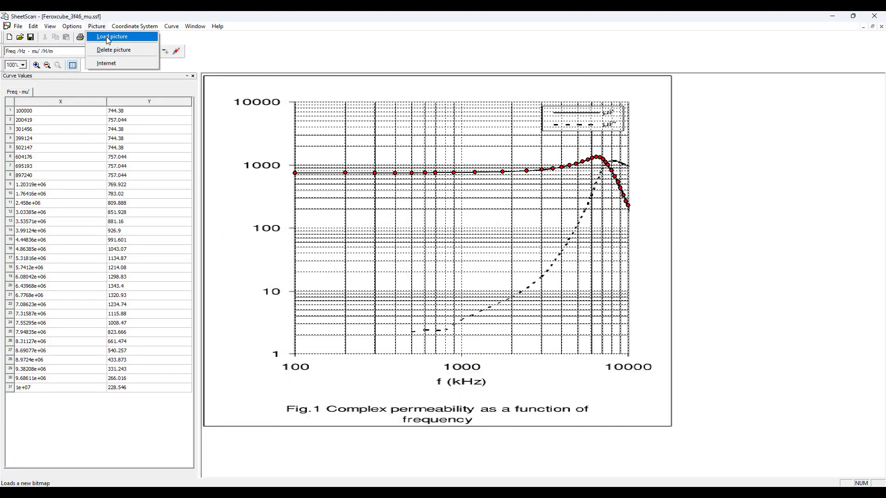
left_click(135, 28)
left_click(136, 29)
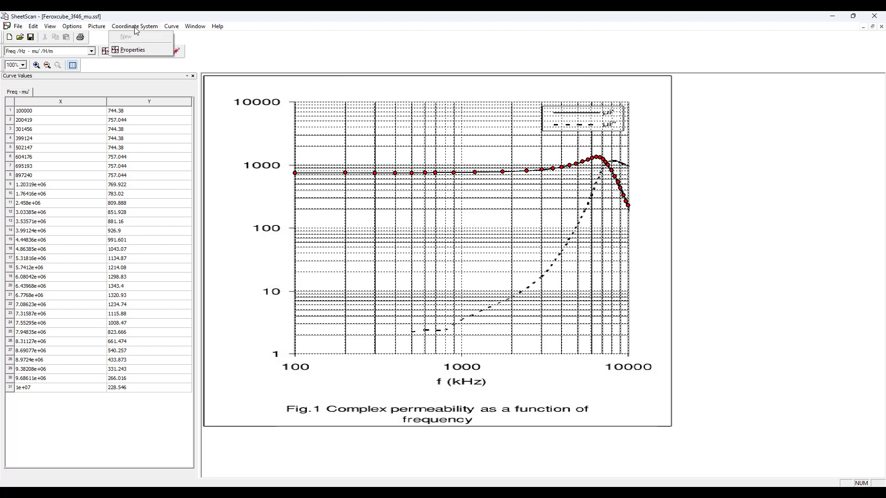
left_click(136, 51)
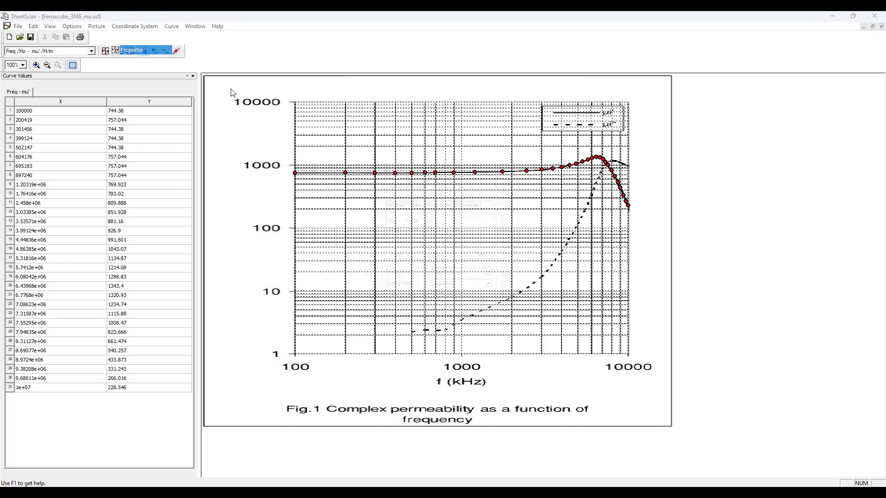
left_click_drag(471, 181, 760, 157)
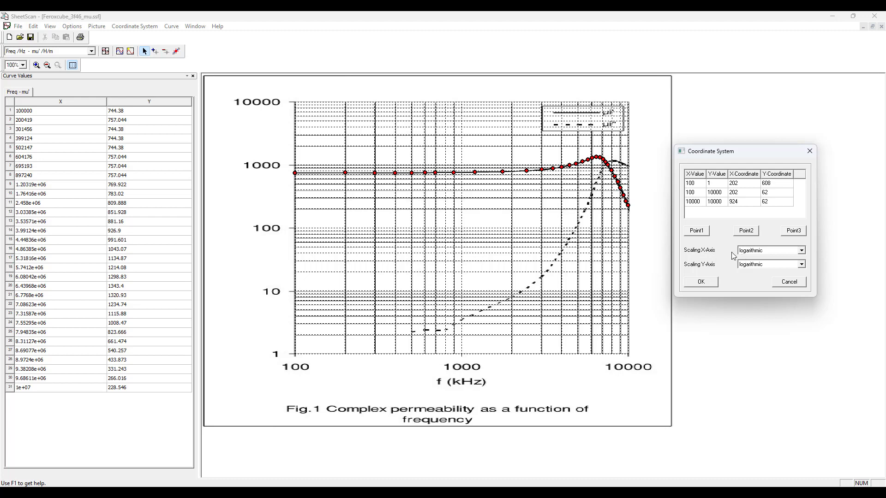
Accept the calibration and set X axis Freq (Hz, ×1000), Y axis mu' (H/m), monotonic in X.
left_click(715, 283)
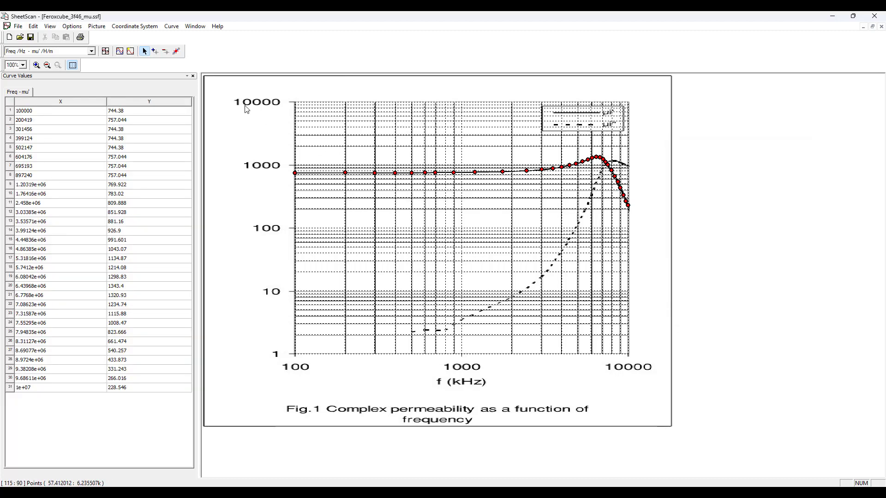
left_click(171, 27)
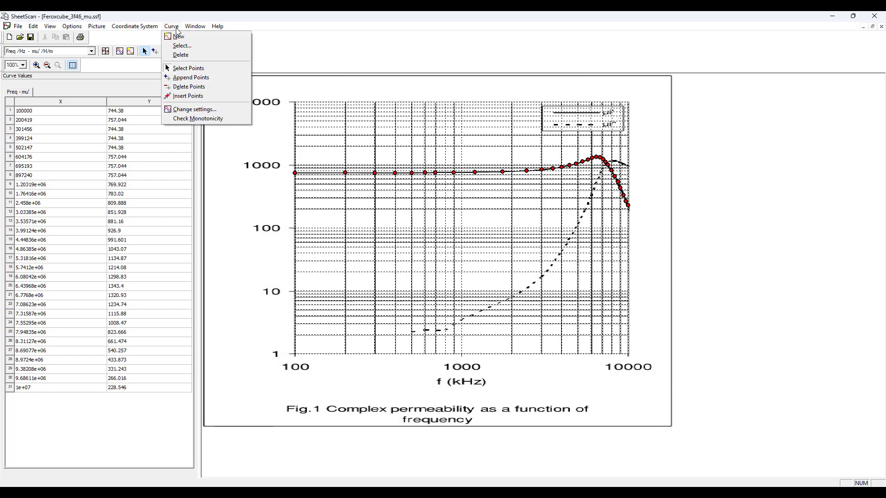
left_click(203, 110)
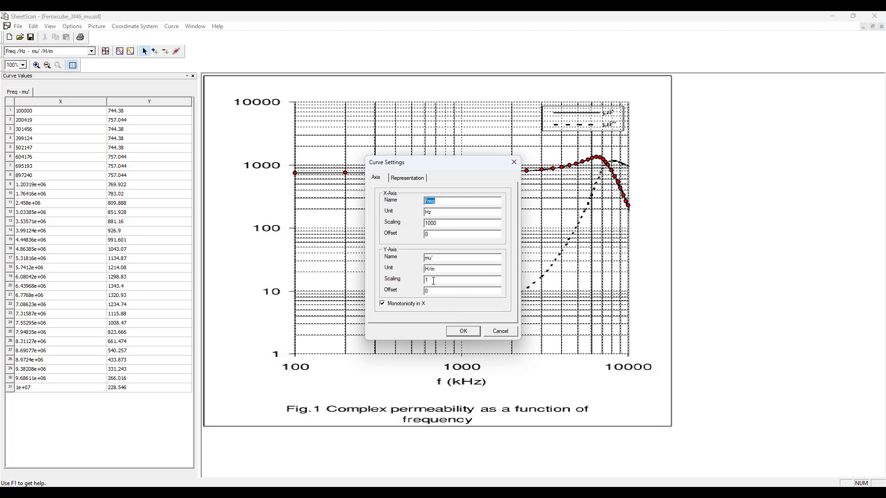
left_click(454, 332)
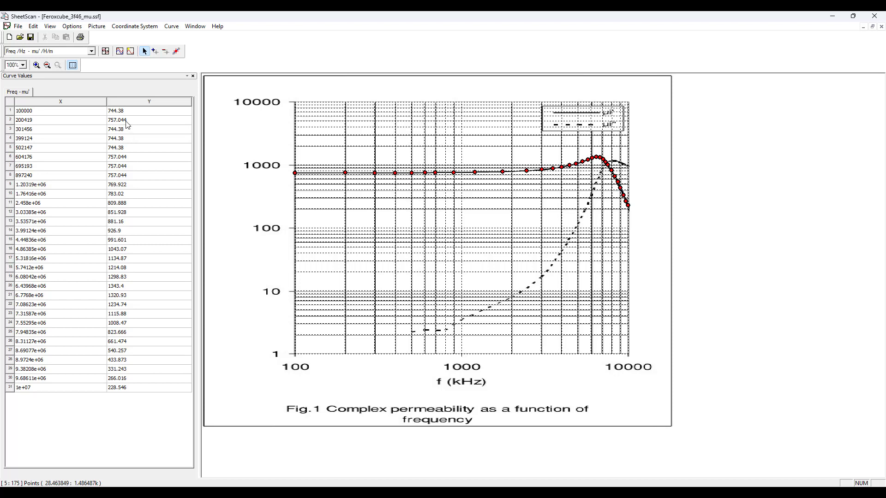
Close SheetScan, answering No to both the export and the save prompts.
left_click(18, 26)
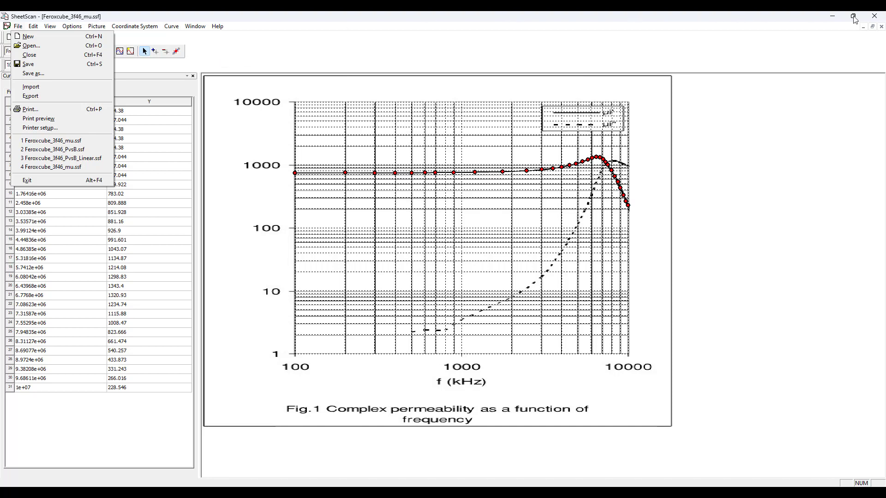
left_click(875, 17)
left_click(876, 18)
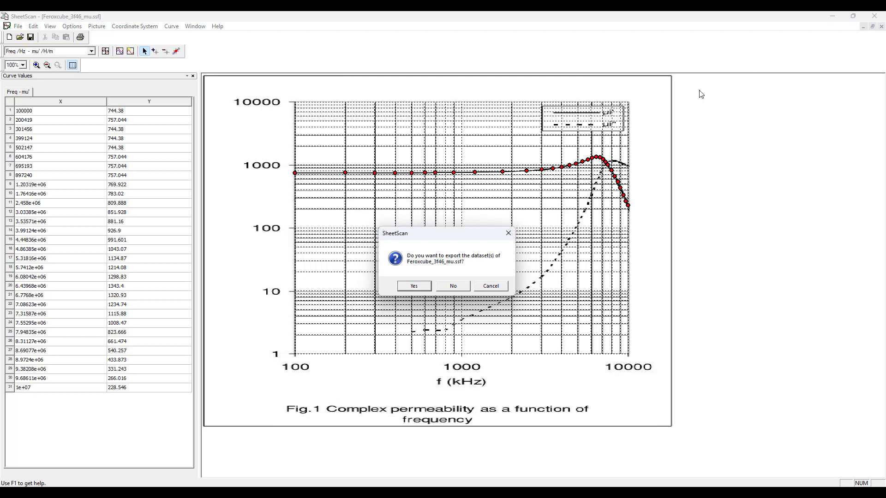
left_click(454, 286)
left_click(456, 286)
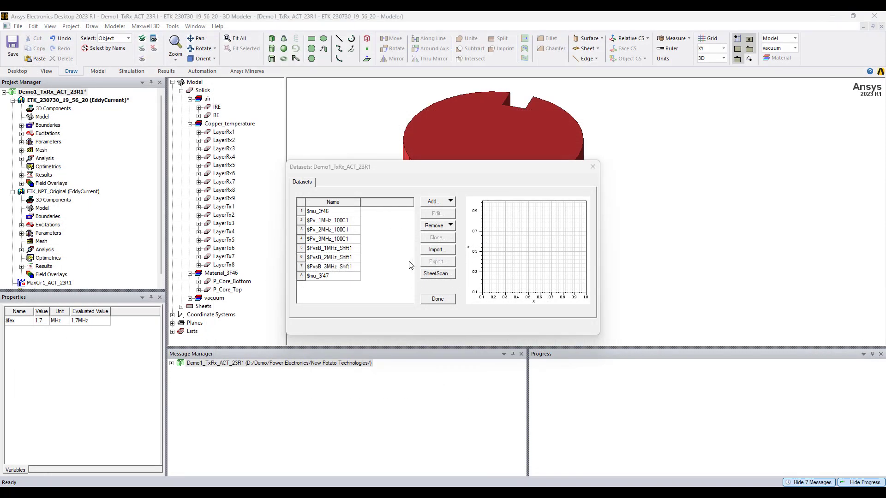
Browse .tab files for import (mu_3f36.tab) without importing, then preview the $mu_3f47 curve.
left_click(438, 249)
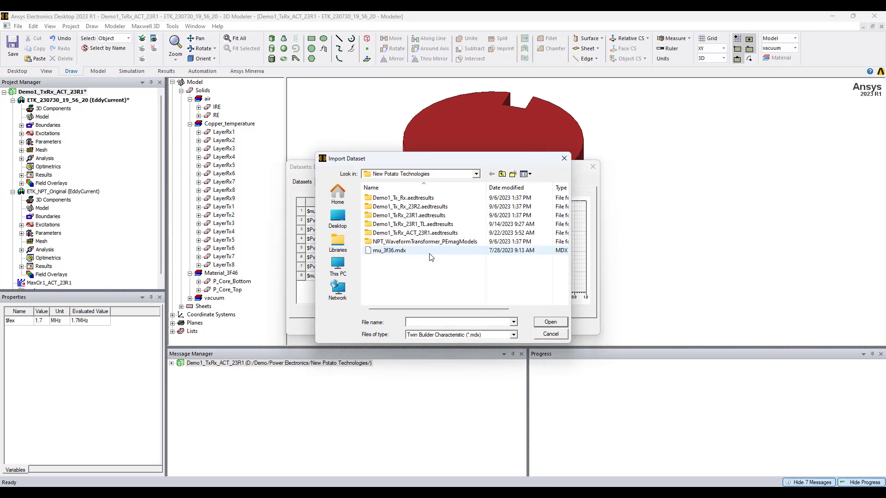
left_click(444, 335)
left_click(445, 391)
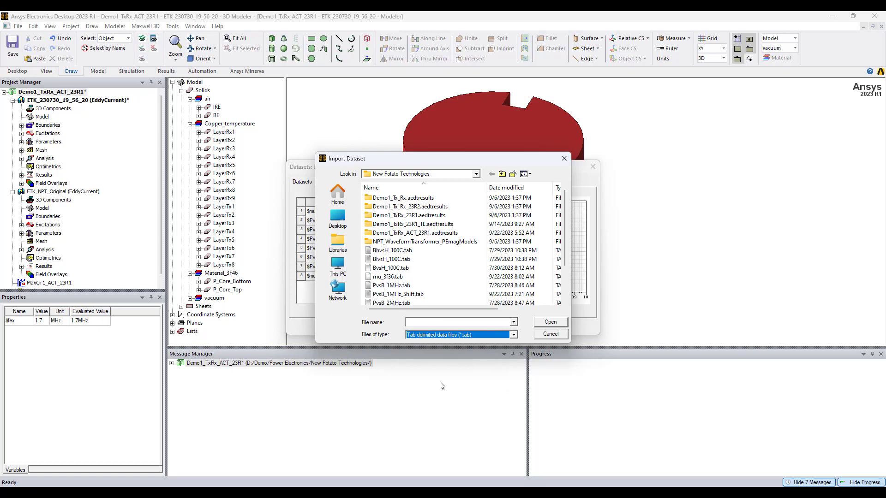
left_click(395, 277)
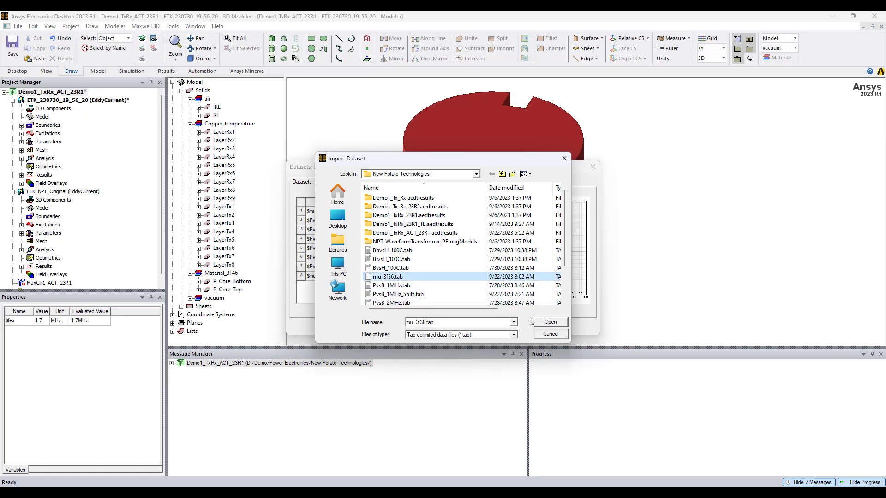
left_click(549, 335)
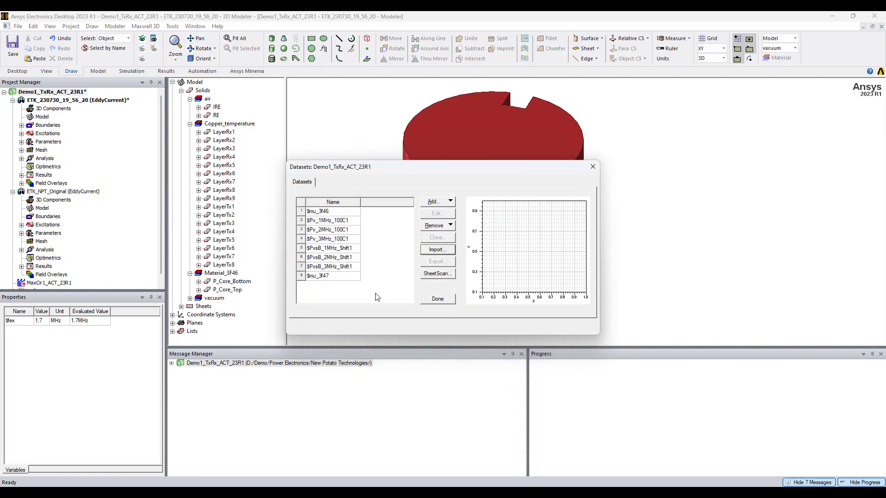
left_click(329, 275)
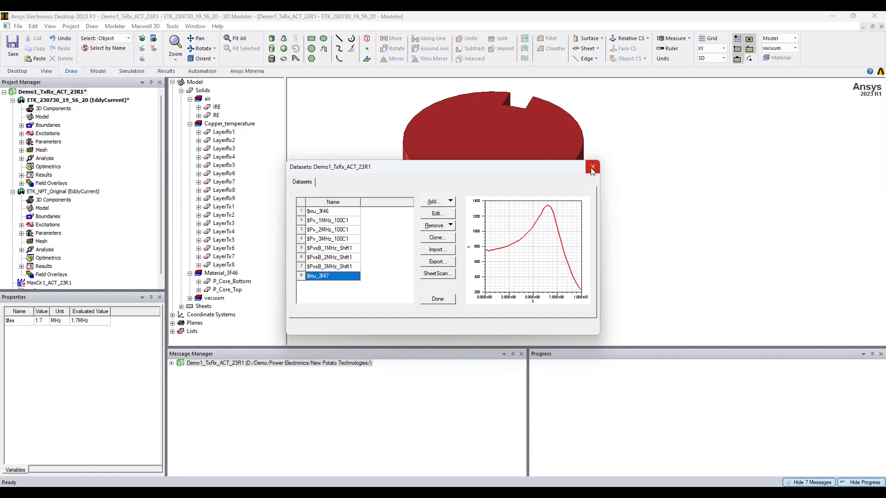
Close the datasets list, select P_Core_Top, and open the Material_3F46 property editor.
left_click(430, 301)
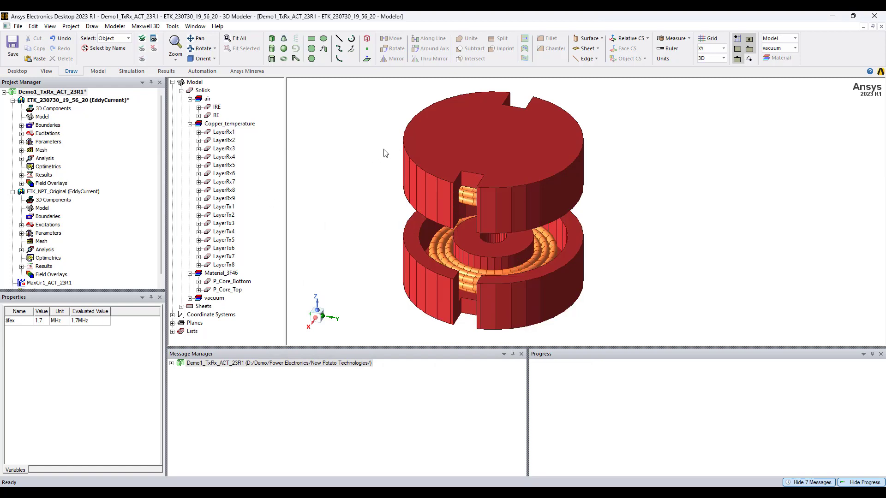
left_click(401, 187)
left_click(401, 187)
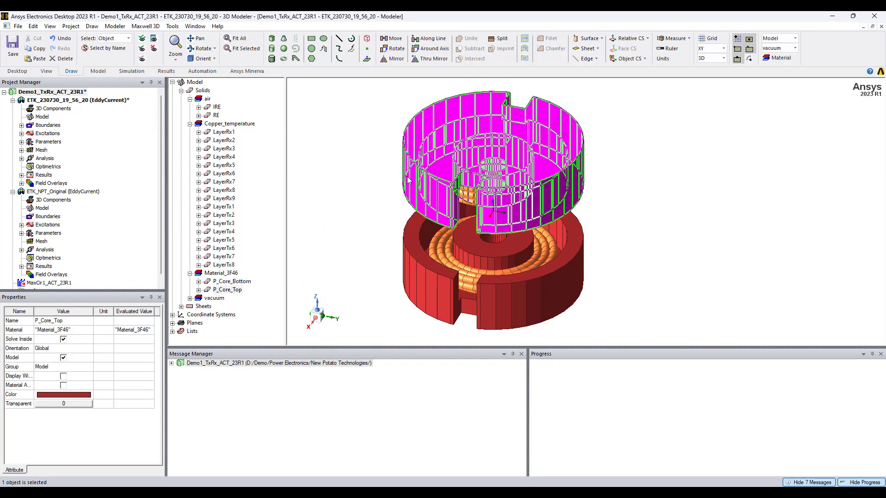
left_click(75, 331)
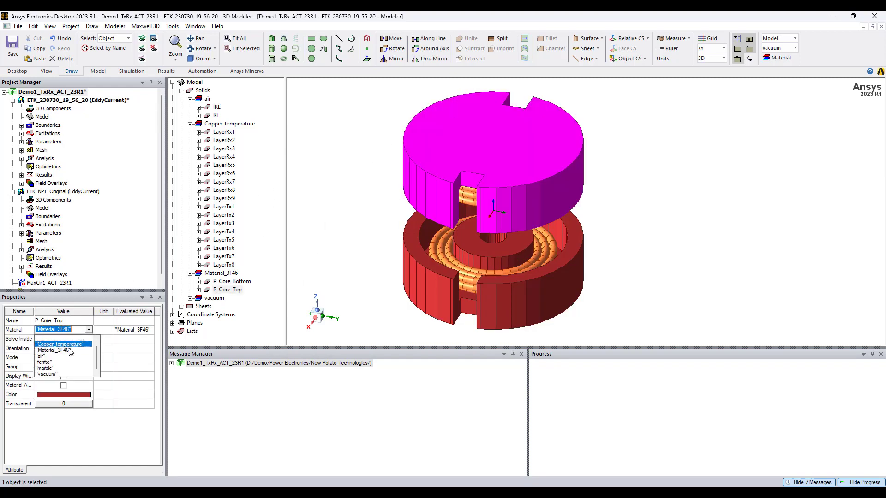
left_click(74, 338)
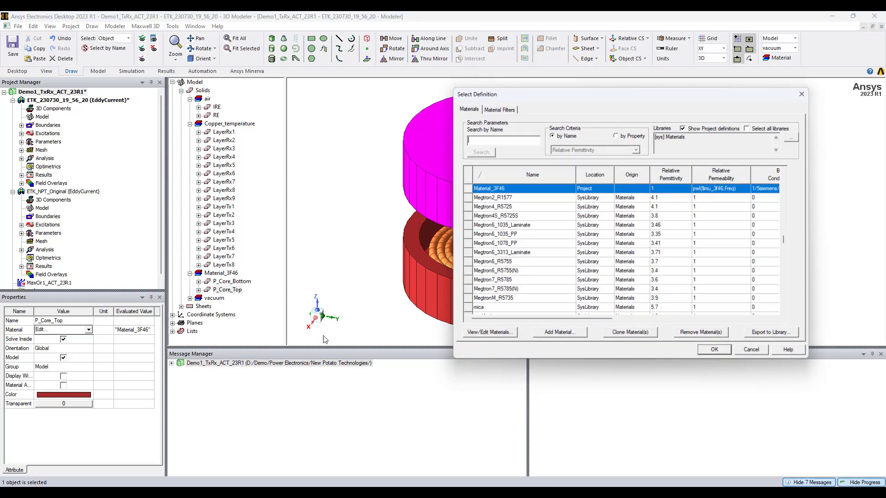
left_click(496, 342)
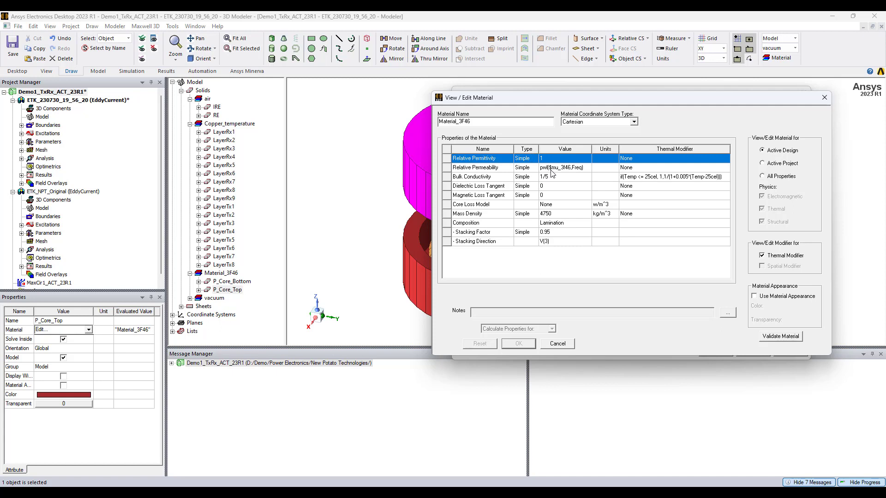
double_click(552, 168)
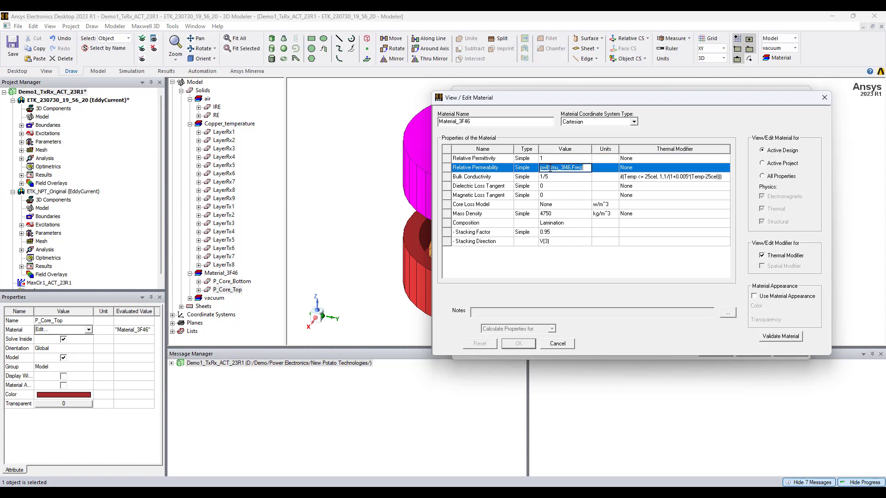
left_click_drag(551, 169, 581, 168)
left_click(577, 168)
Keep Material_3F46's Core Loss Model at None and close its editor without saving changes.
left_click(561, 207)
left_click(561, 206)
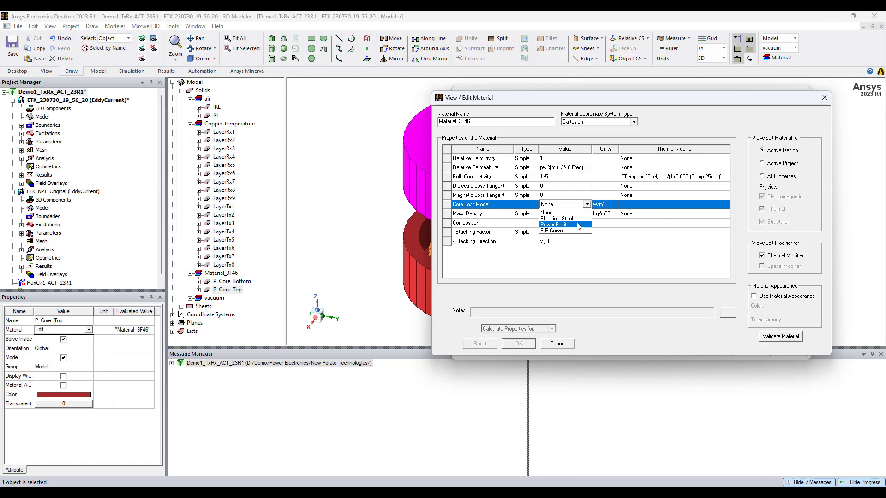
left_click(571, 259)
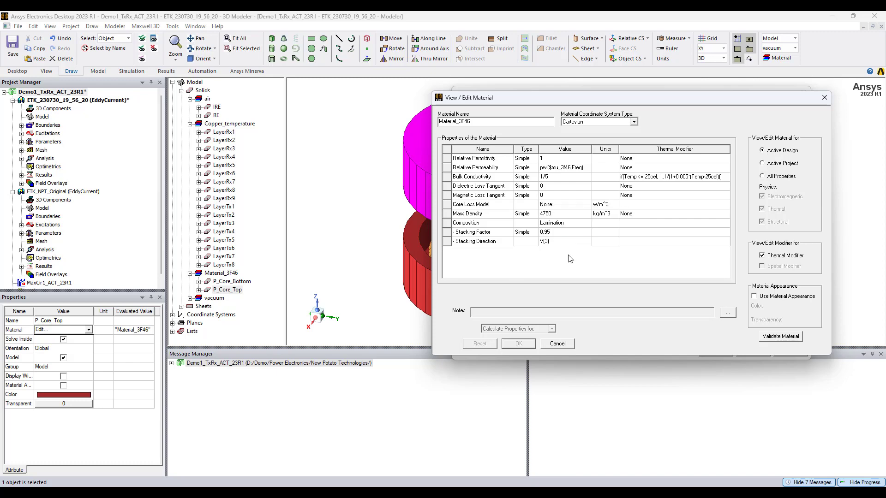
left_click(571, 346)
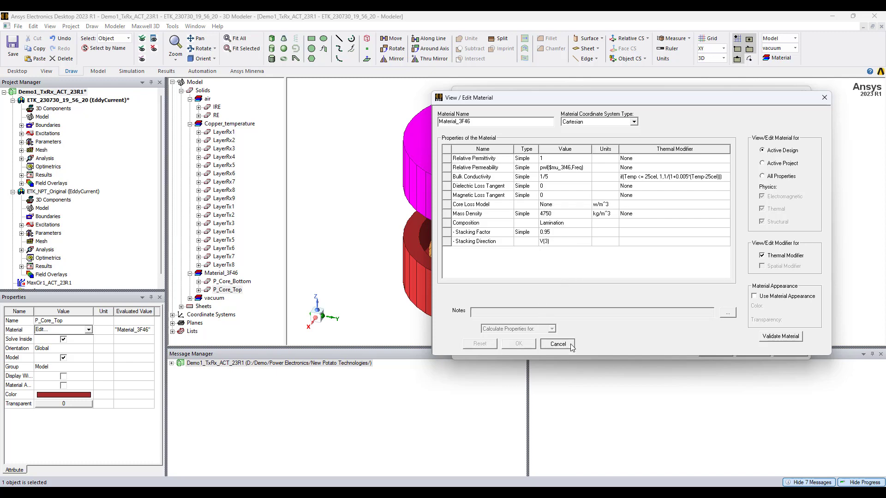
left_click(715, 351)
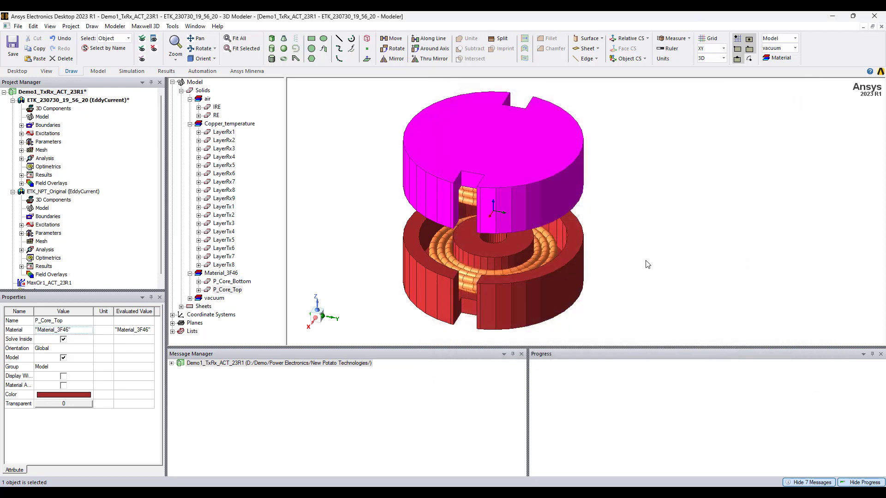
left_click_drag(646, 240, 647, 240)
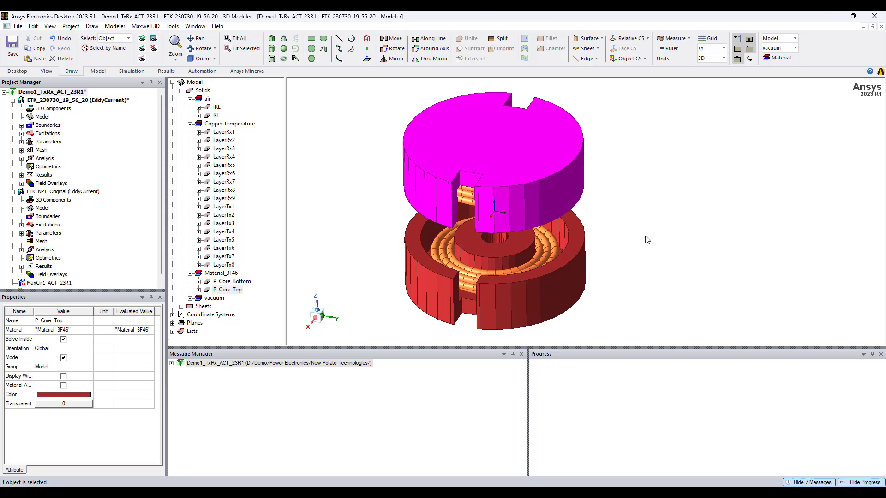